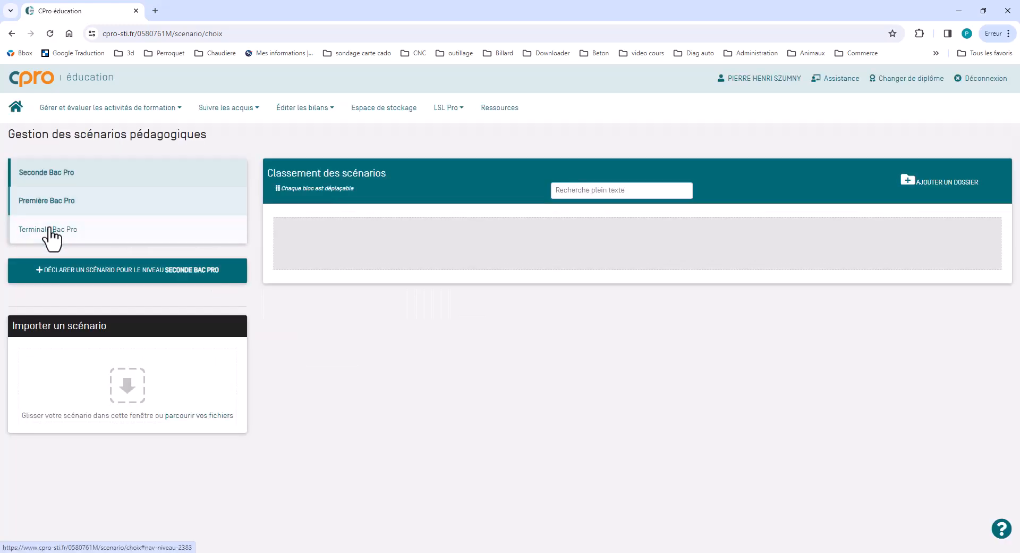
- Declare a new teaching scenario for the Terminale Bac Pro level and title it "CCF E32a Cermex"
{"action": "left_click", "coordinate": [55, 233]}
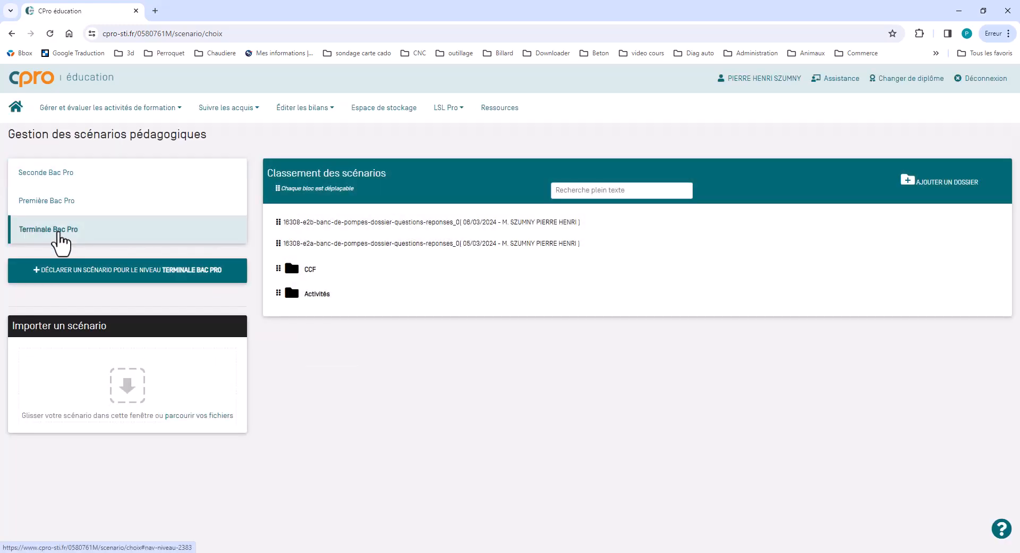
{"action": "left_click", "coordinate": [156, 278]}
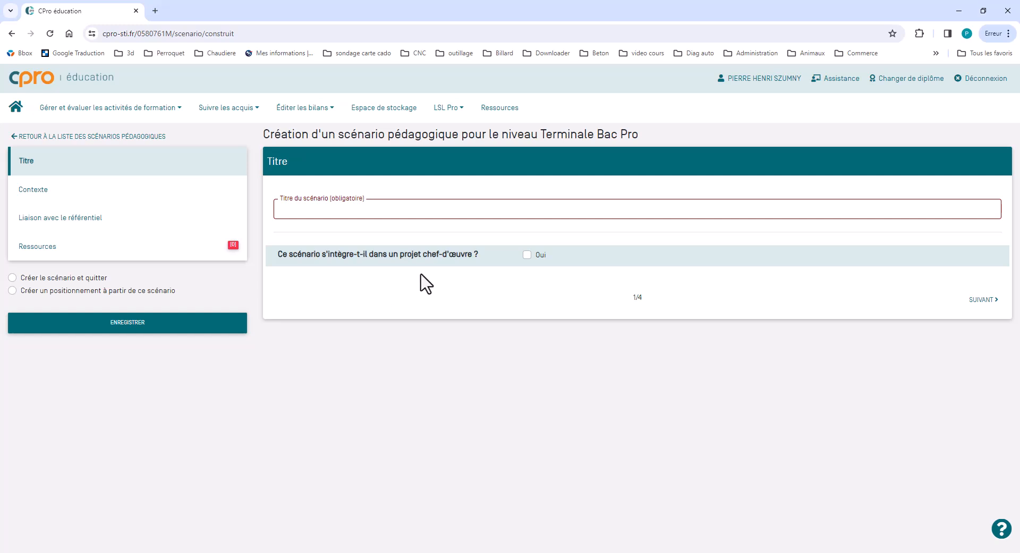
{"action": "left_click", "coordinate": [409, 206]}
{"action": "type", "text": "qc"}
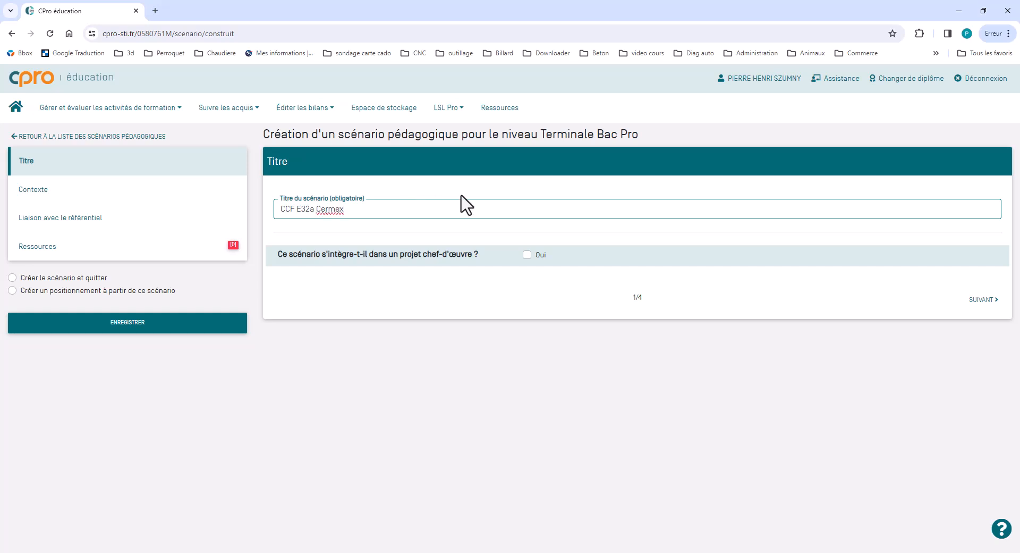
{"action": "left_click", "coordinate": [984, 300]}
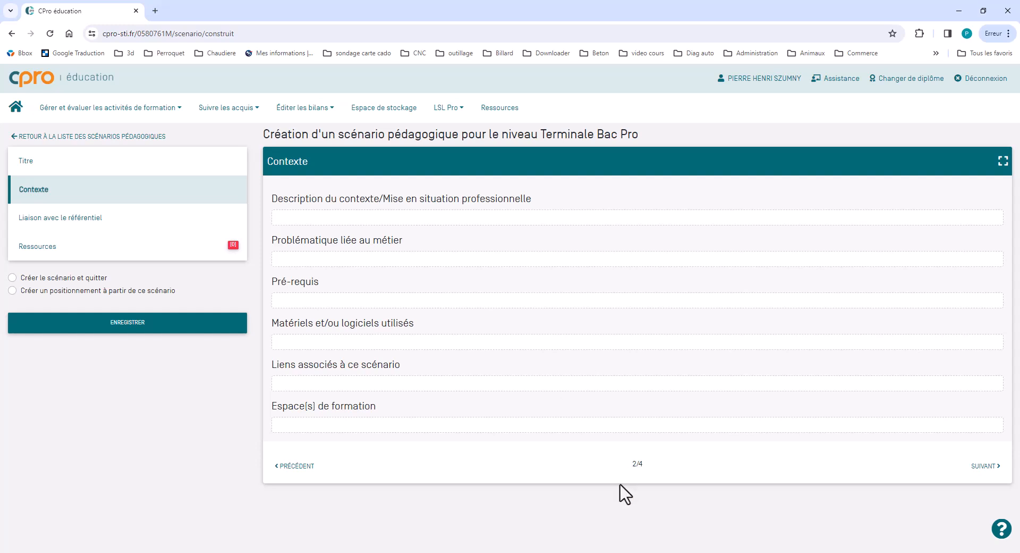
- Switch to the exam PDF in PDF-XChange Editor and copy the "Mise en situation" sentence, up to "tourne parfois", from page 2
{"action": "left_click", "coordinate": [547, 552]}
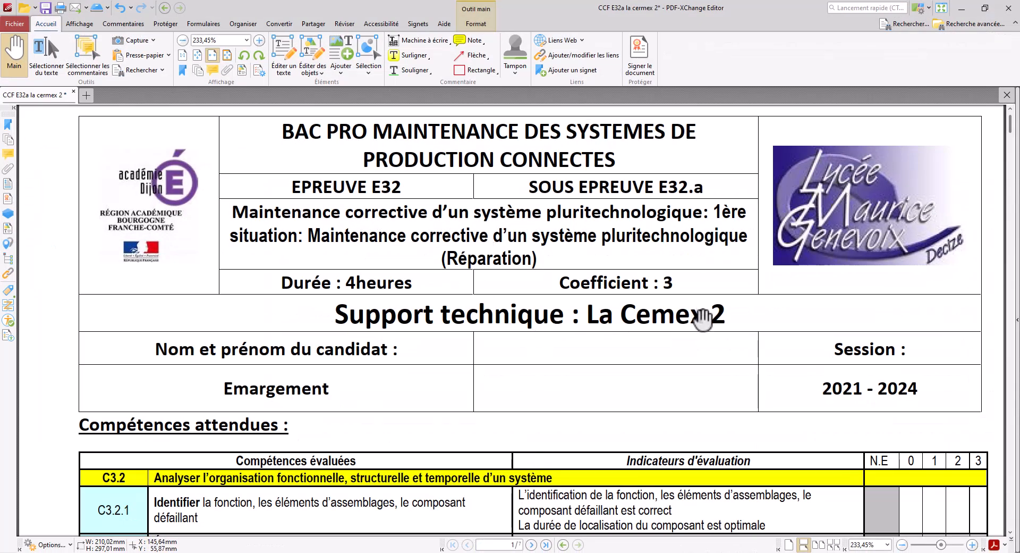
{"action": "scroll", "coordinate": [702, 319], "scroll_direction": "down", "scroll_amount": 3}
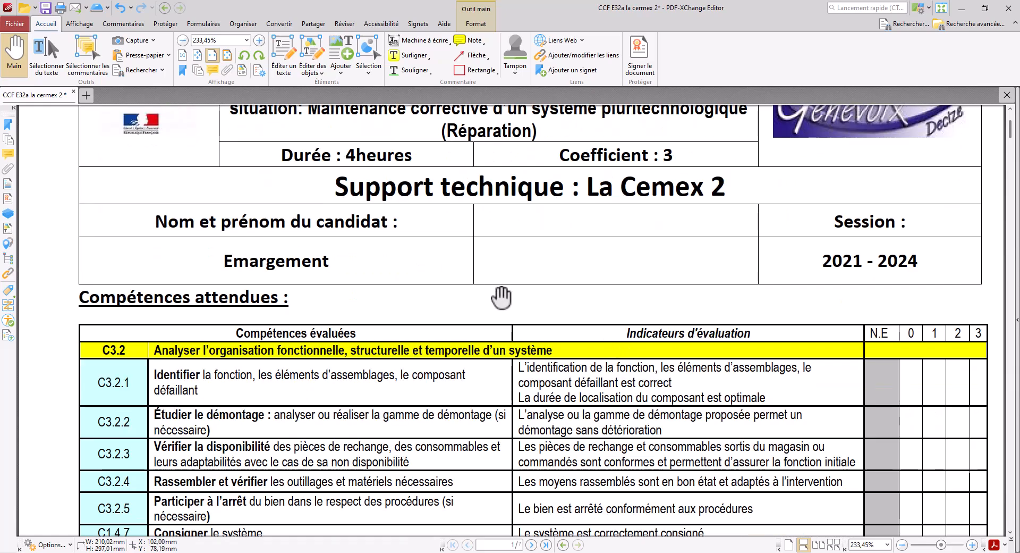
{"action": "scroll", "coordinate": [507, 294], "scroll_direction": "down", "scroll_amount": 10}
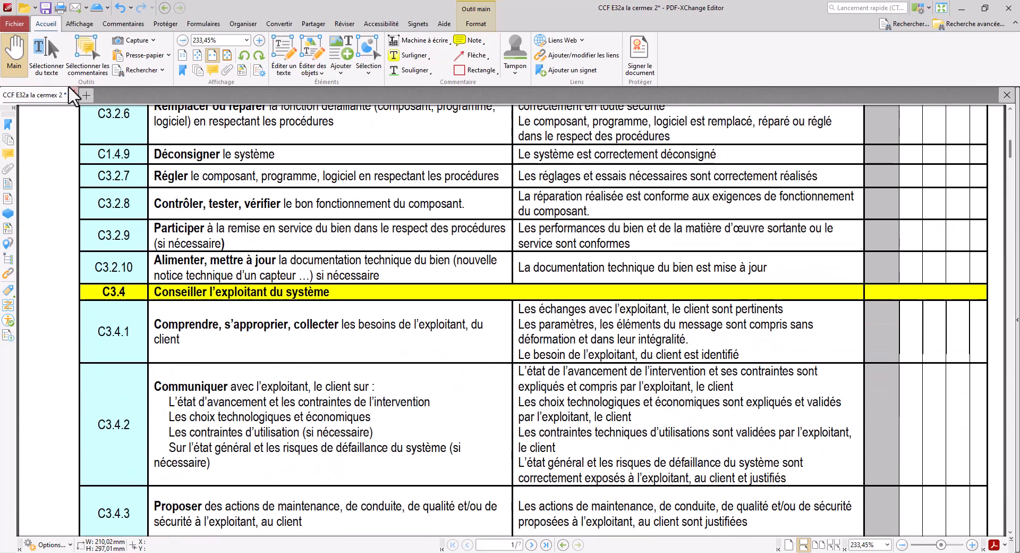
{"action": "left_click", "coordinate": [46, 55]}
{"action": "scroll", "coordinate": [441, 228], "scroll_direction": "down", "scroll_amount": 12}
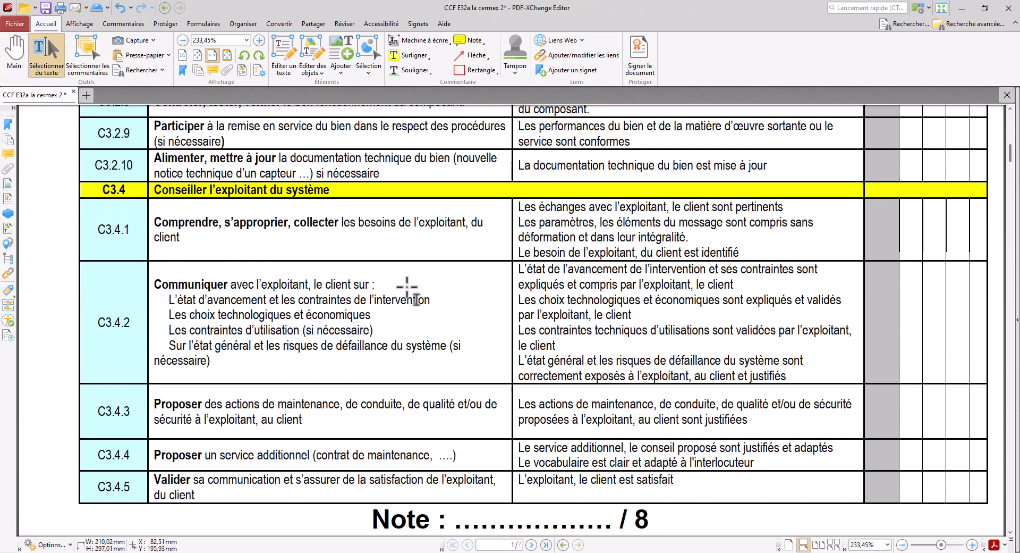
{"action": "scroll", "coordinate": [455, 417], "scroll_direction": "down", "scroll_amount": 6}
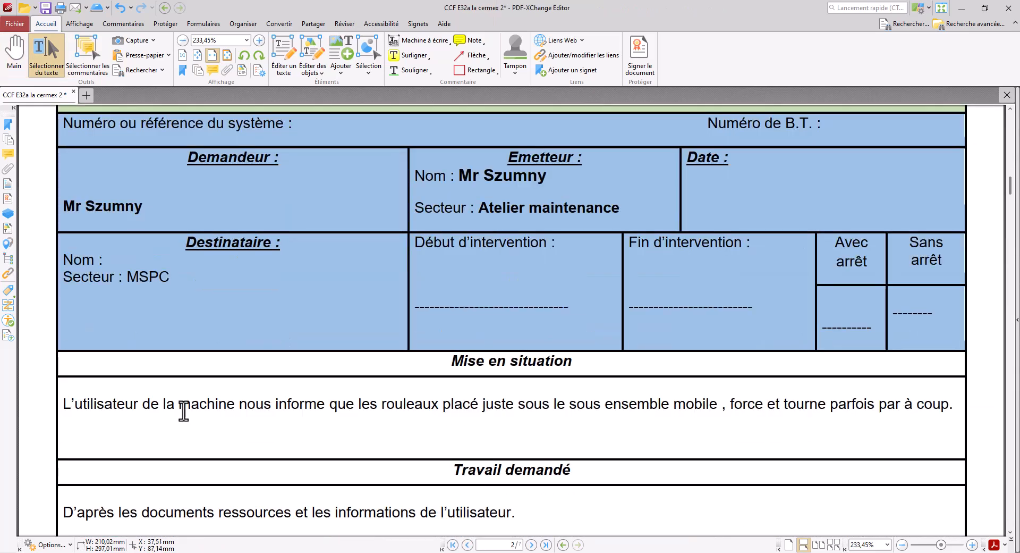
{"action": "left_click_drag", "start_coordinate": [66, 405], "coordinate": [866, 407]}
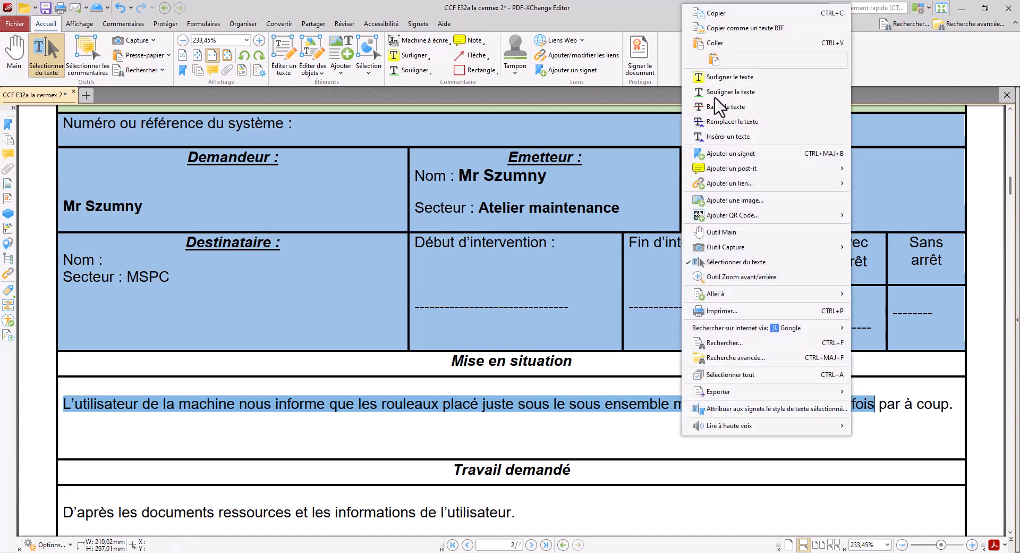
{"action": "left_click", "coordinate": [729, 29]}
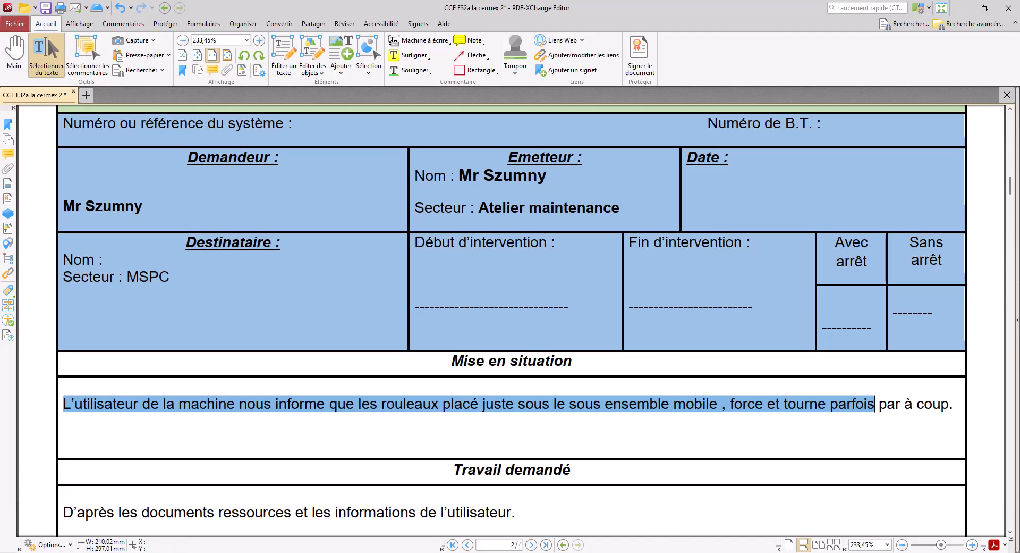
- Return to the scenario in the browser and paste the copied sentence into its context description, ending it with a period
{"action": "key", "text": "alt+Tab"}
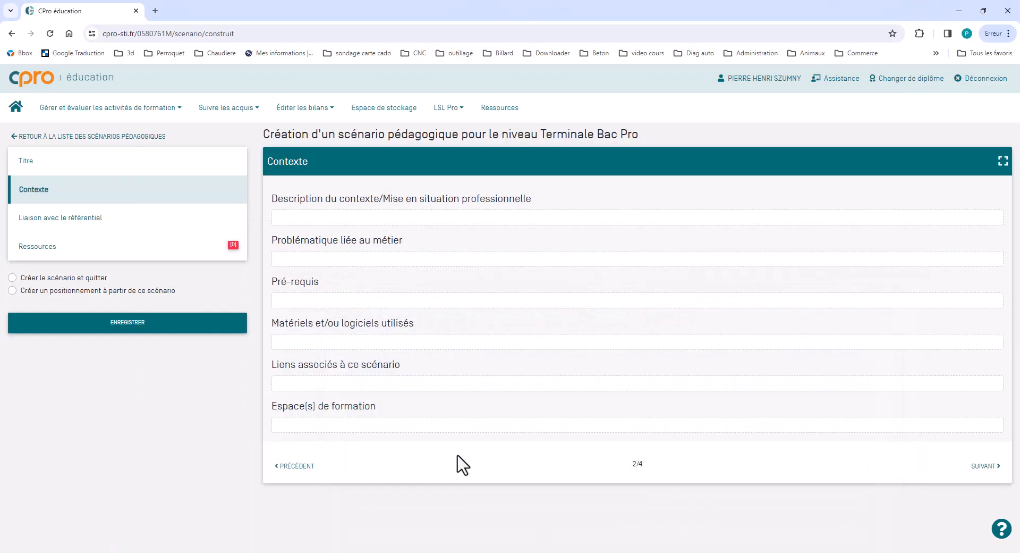
{"action": "left_click", "coordinate": [319, 228]}
{"action": "right_click", "coordinate": [306, 266]}
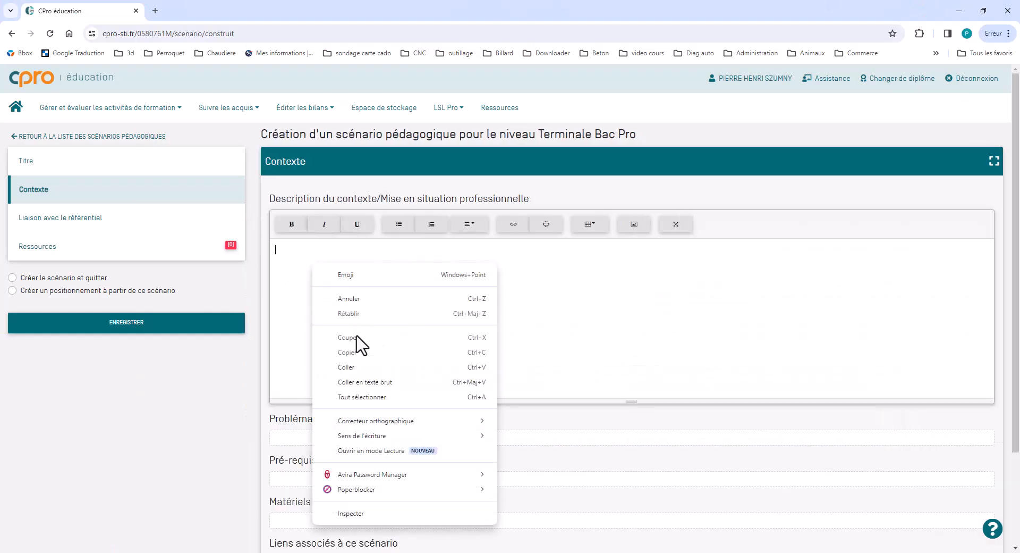
{"action": "left_click", "coordinate": [357, 368]}
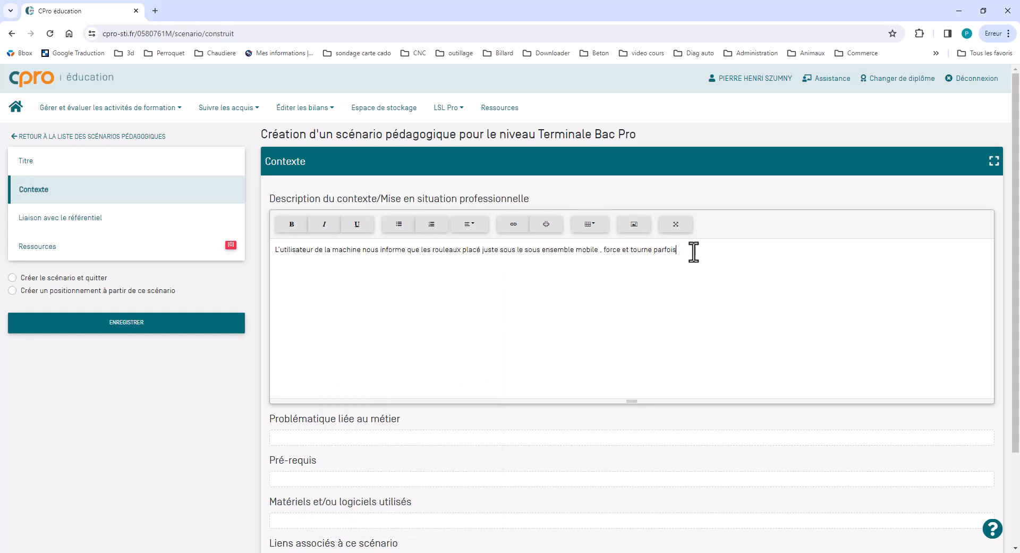
- Enter "Atelier Cermex 2" as the scenario's training space, leaving the other remaining context fields empty
{"action": "scroll", "coordinate": [319, 451], "scroll_direction": "down", "scroll_amount": 2}
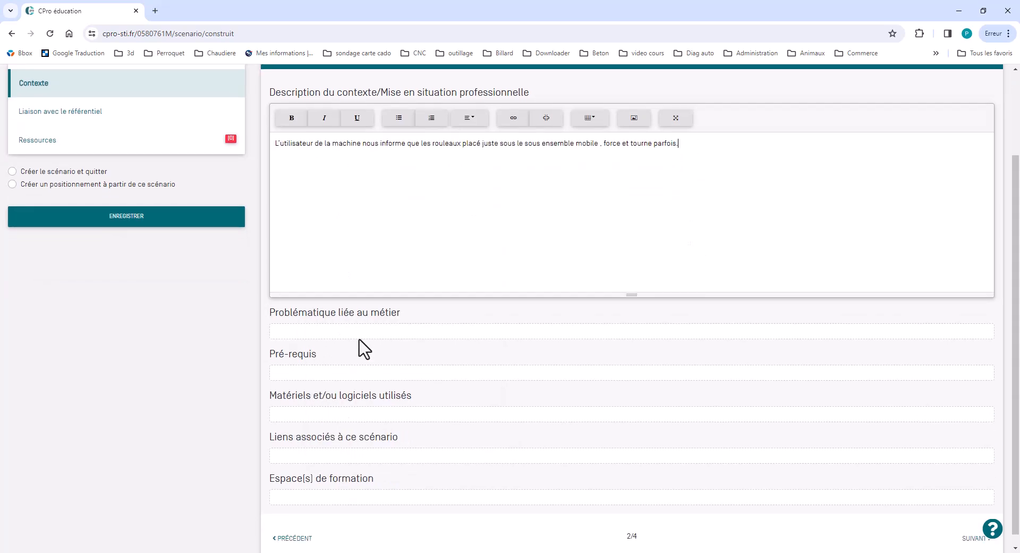
{"action": "left_click", "coordinate": [366, 332]}
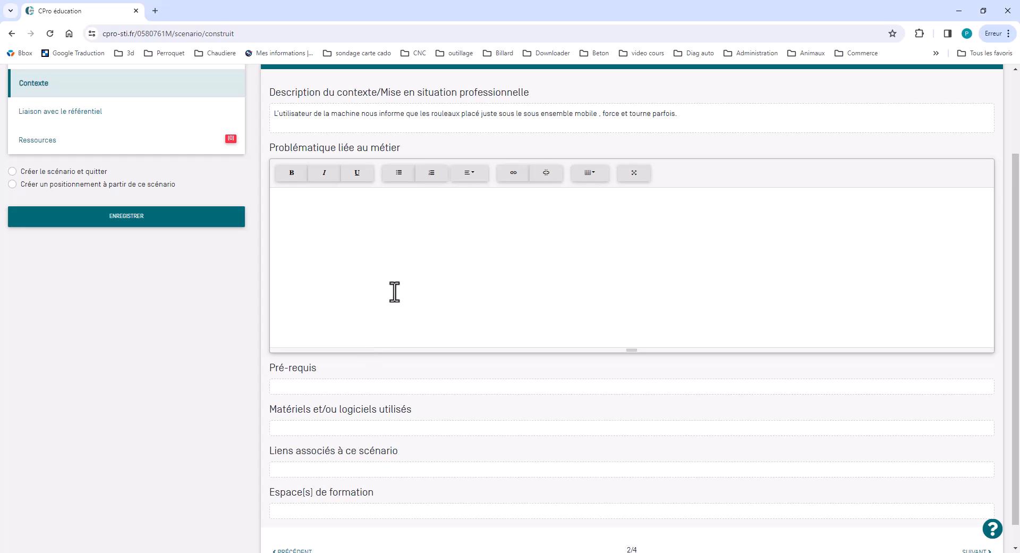
{"action": "scroll", "coordinate": [395, 292], "scroll_direction": "down", "scroll_amount": 1}
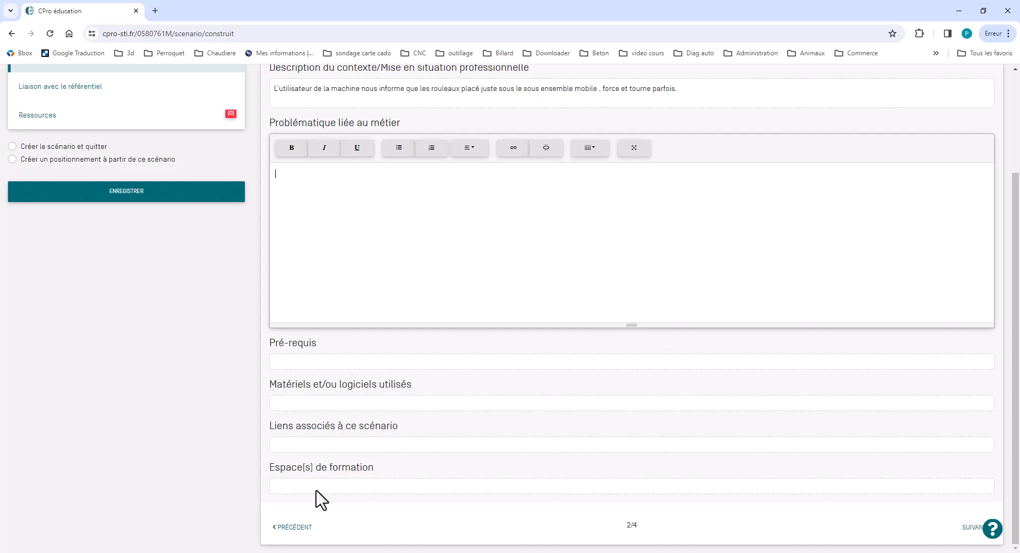
{"action": "left_click", "coordinate": [361, 487]}
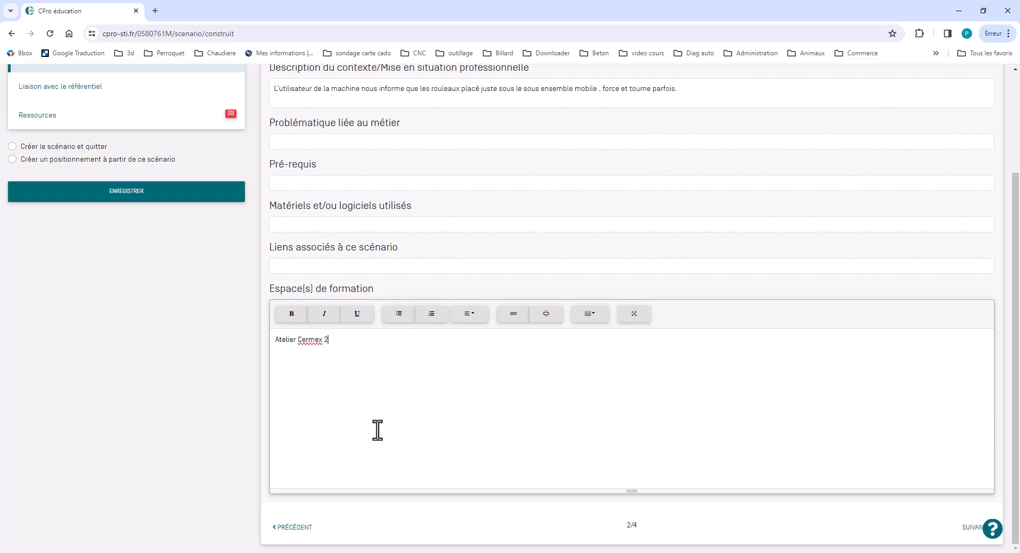
- Link the scenario to competency C1.1.1 with the success indicator "test" and to professional task A1T1
{"action": "left_click", "coordinate": [971, 527]}
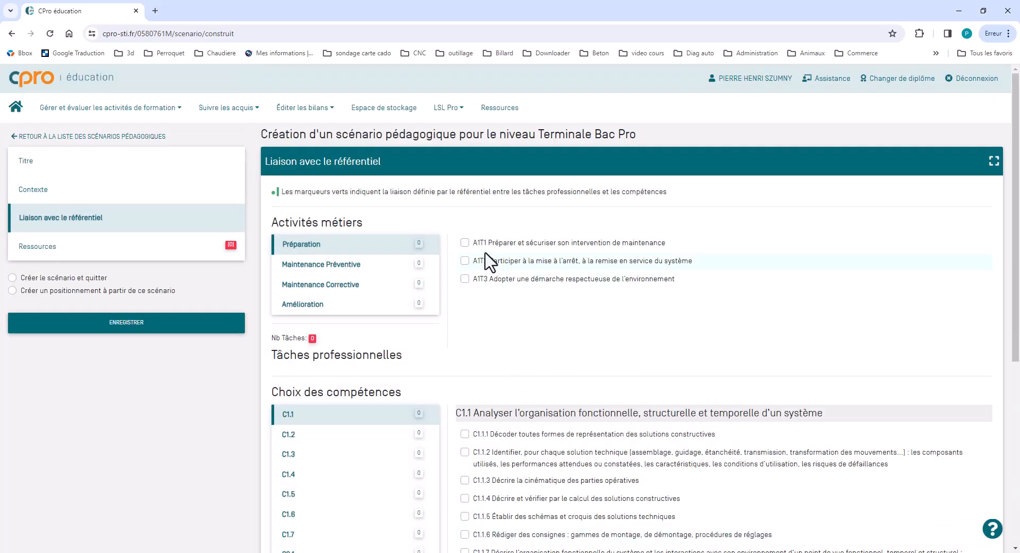
{"action": "left_click", "coordinate": [465, 435]}
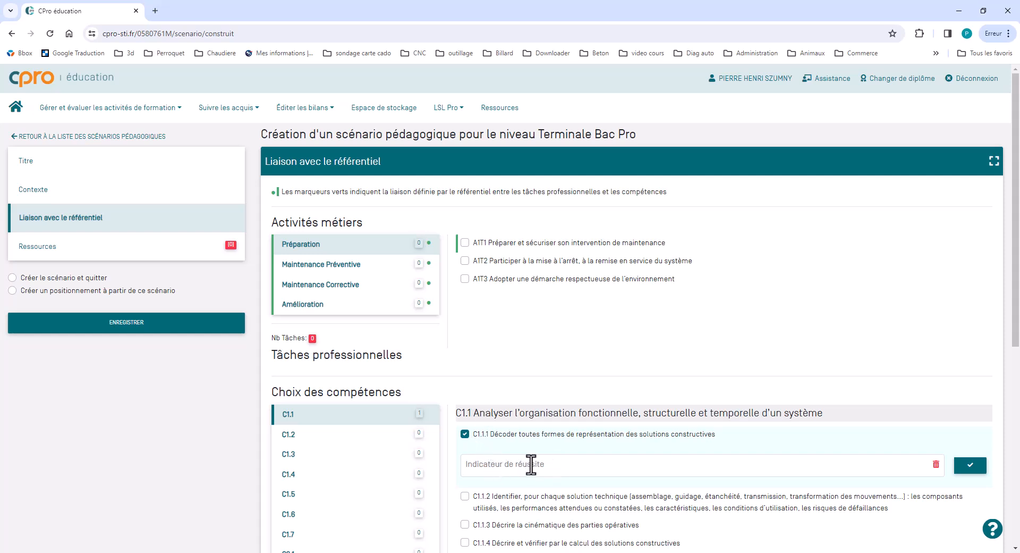
{"action": "left_click", "coordinate": [606, 463]}
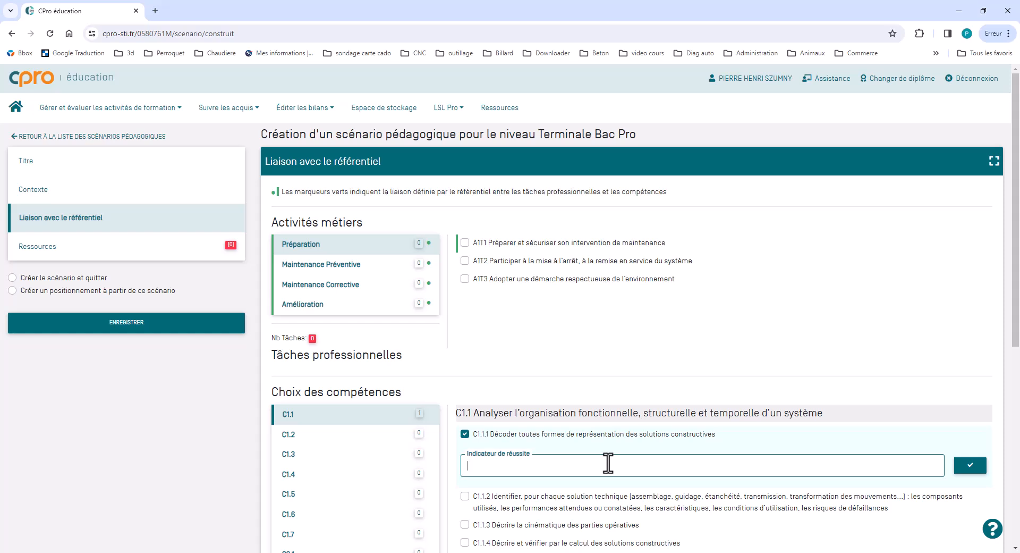
{"action": "type", "text": "test"}
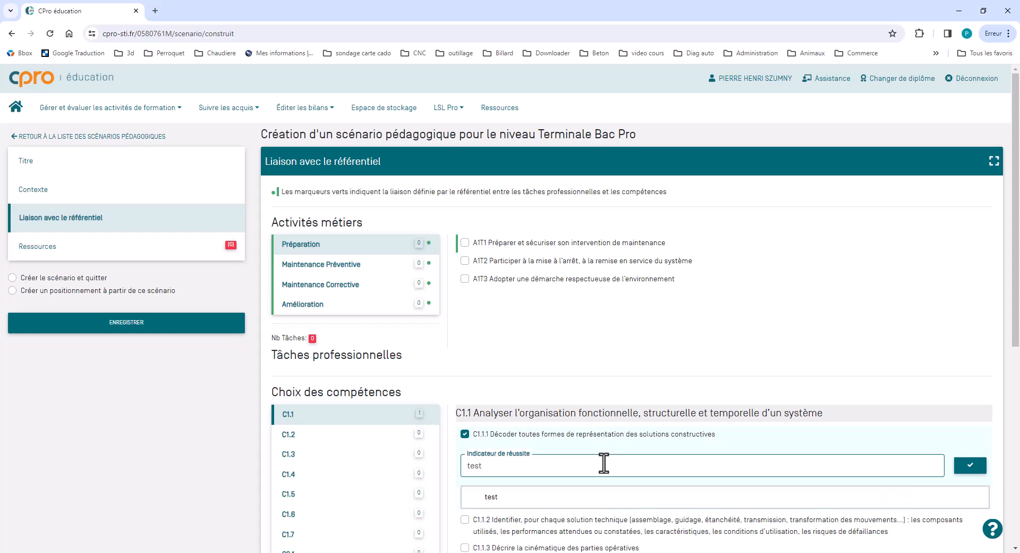
{"action": "left_click", "coordinate": [969, 466]}
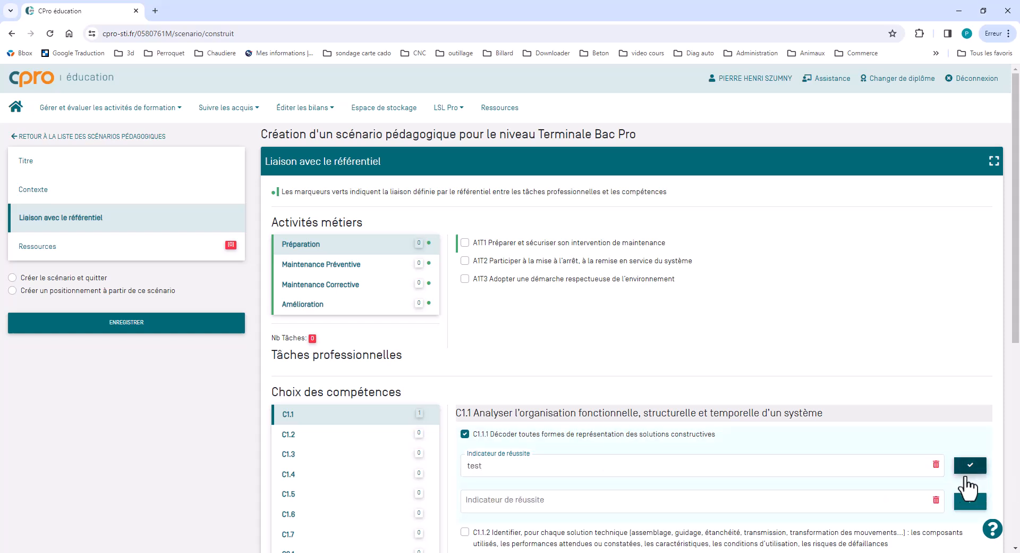
{"action": "left_click", "coordinate": [465, 242]}
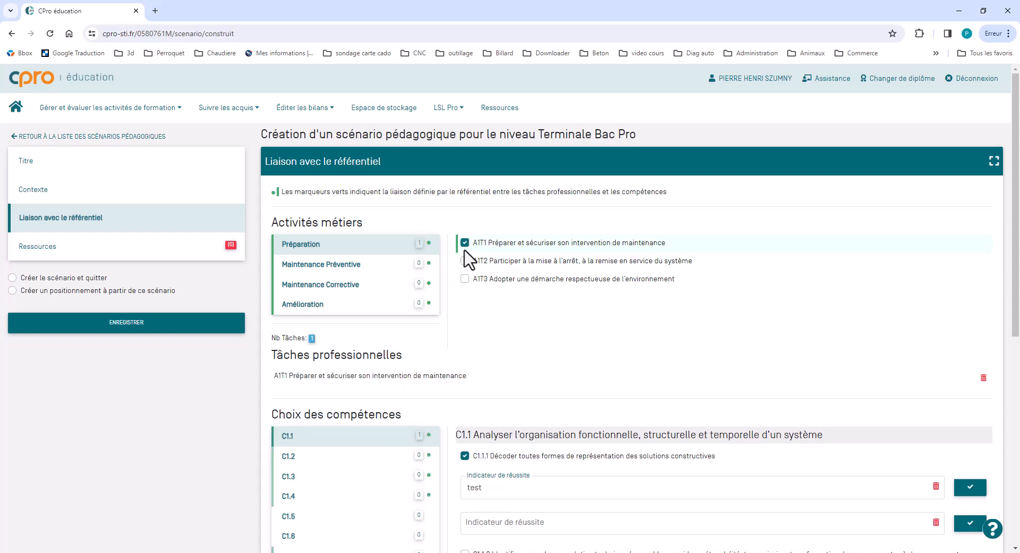
- Go to the scenario's resources without attaching any, then save with the option "Créer le scénario et quitter"
{"action": "left_click", "coordinate": [99, 254]}
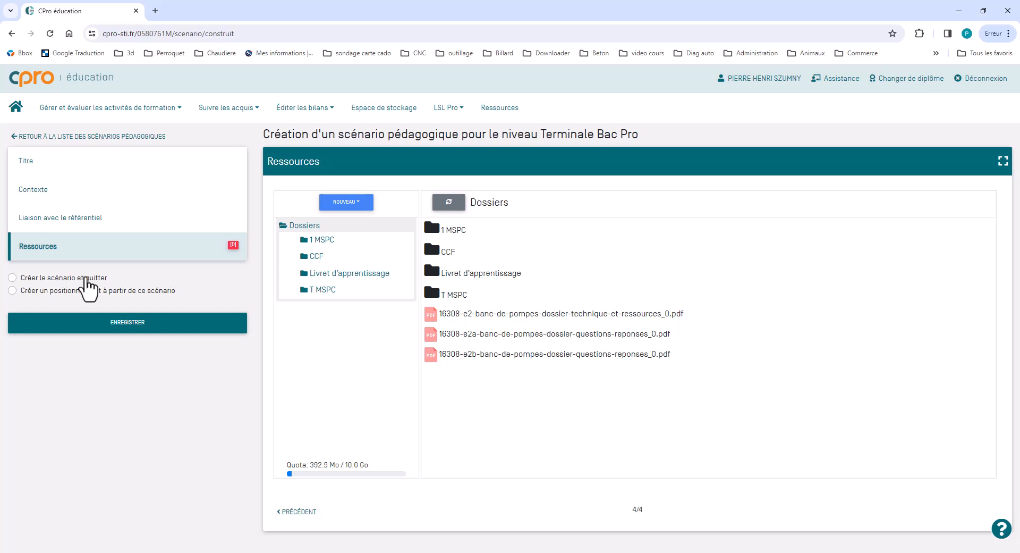
{"action": "left_click", "coordinate": [85, 278]}
{"action": "left_click", "coordinate": [129, 326]}
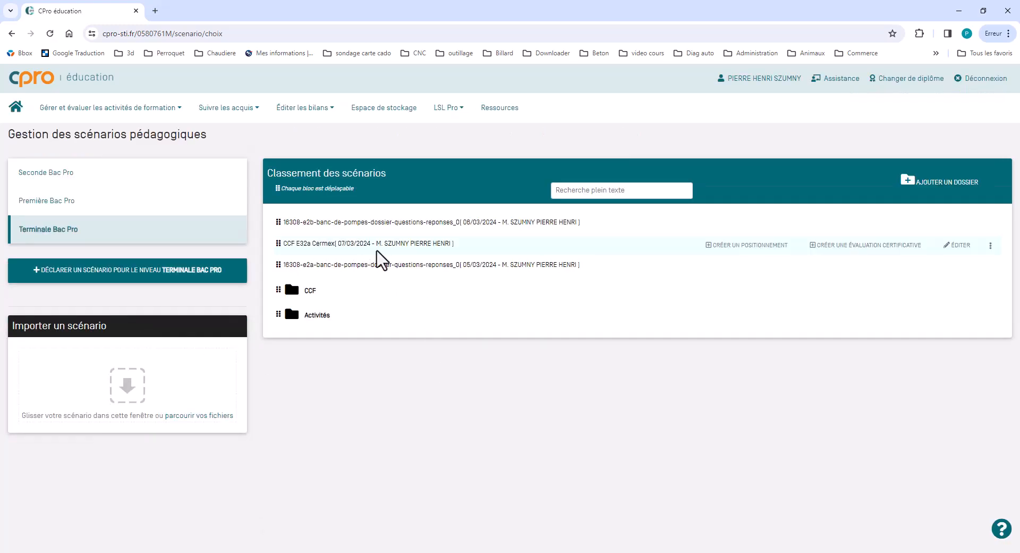
- Start a certificative evaluation from the CCF E32a Cermex scenario for E32a Réparation, with the PDF cover page's duration of "4 heures"
{"action": "mouse_move", "coordinate": [298, 246]}
{"action": "mouse_move", "coordinate": [276, 237]}
{"action": "left_mouse_down"}
{"action": "mouse_move", "coordinate": [307, 287]}
{"action": "mouse_move", "coordinate": [299, 325]}
{"action": "mouse_move", "coordinate": [333, 353]}
{"action": "mouse_move", "coordinate": [316, 256]}
{"action": "mouse_move", "coordinate": [283, 246]}
{"action": "left_mouse_up"}
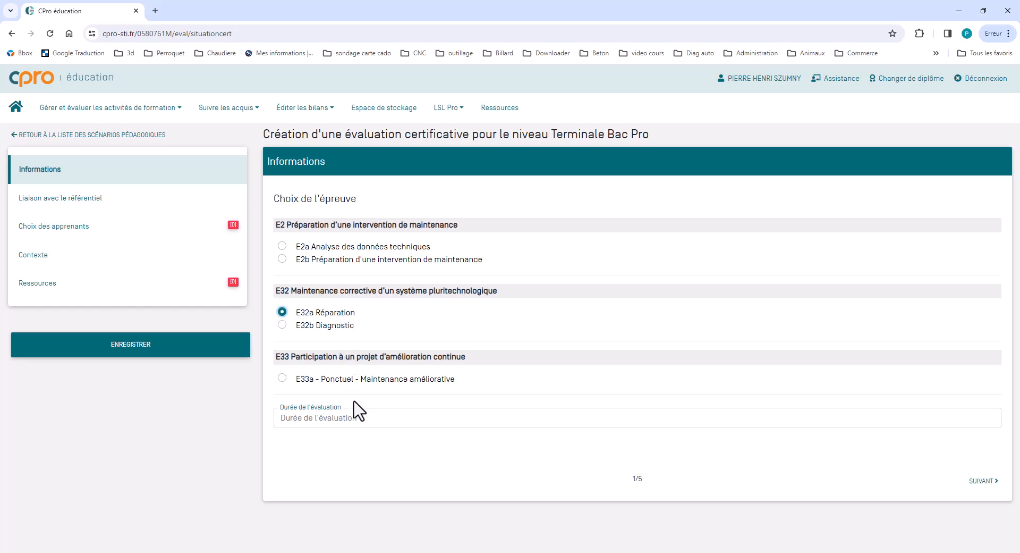
{"action": "left_click", "coordinate": [346, 420]}
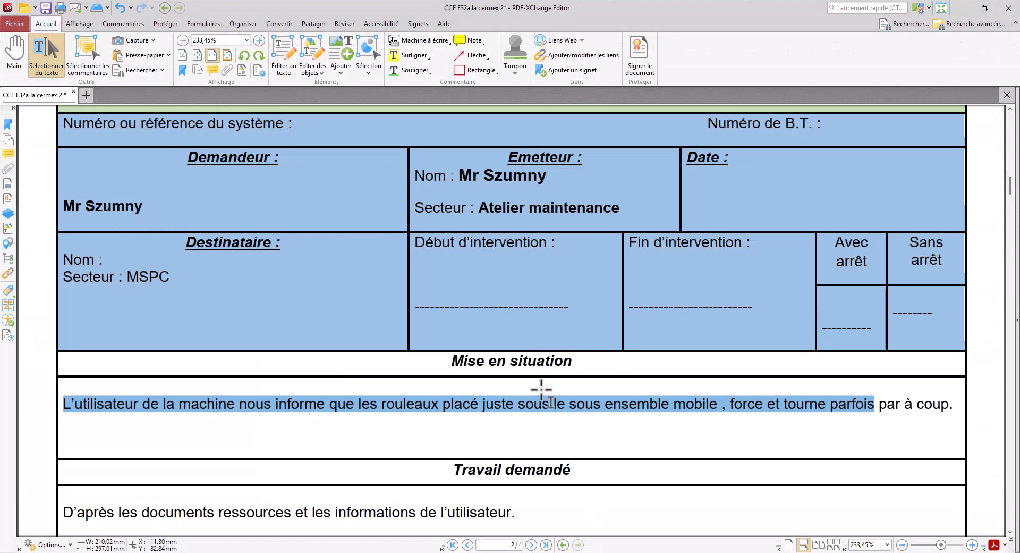
{"action": "scroll", "coordinate": [541, 390], "scroll_direction": "up", "scroll_amount": 15}
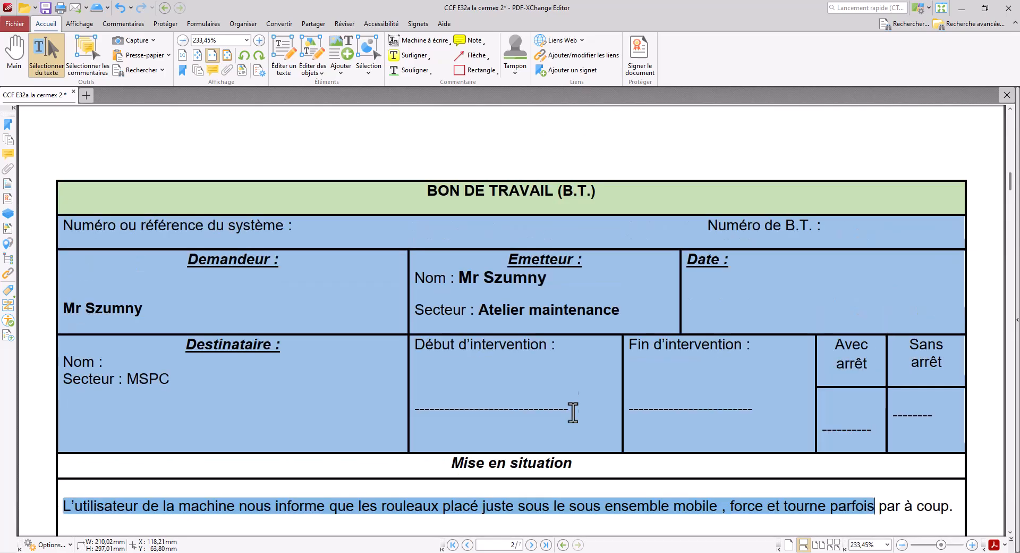
{"action": "scroll", "coordinate": [655, 523], "scroll_direction": "up", "scroll_amount": 10}
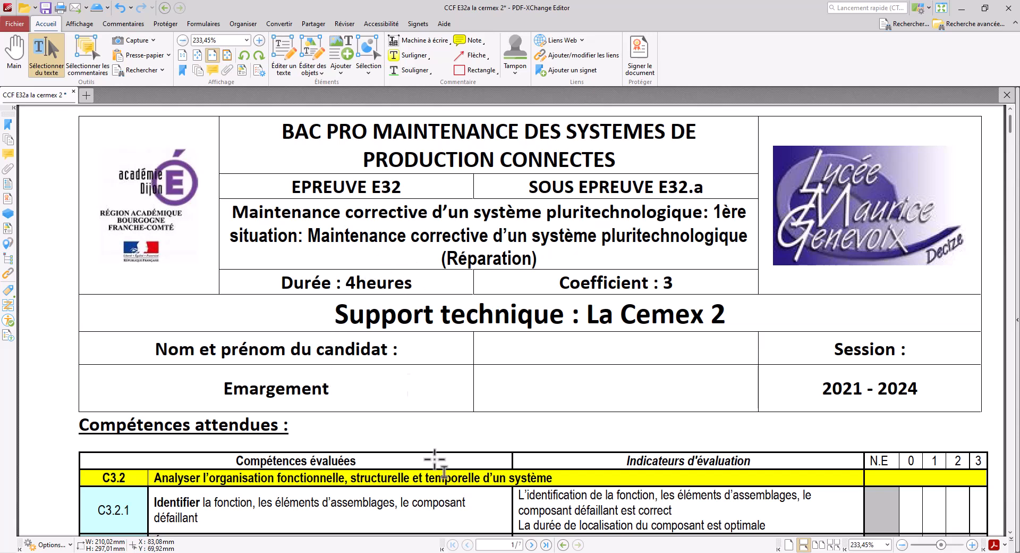
{"action": "left_click", "coordinate": [592, 551]}
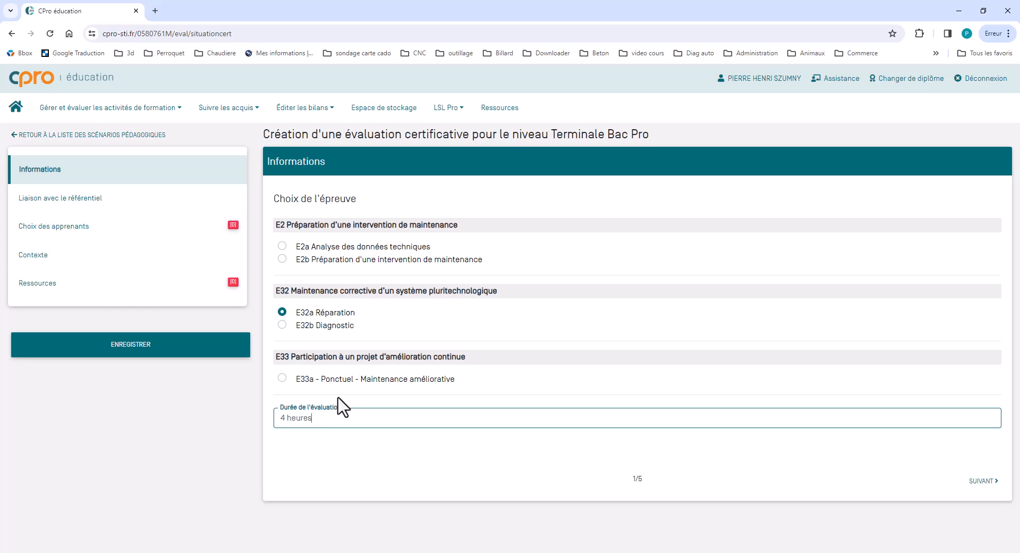
- Link the evaluation to both Maintenance Corrective tasks, A3T2 and A3T4
{"action": "left_click", "coordinate": [106, 203]}
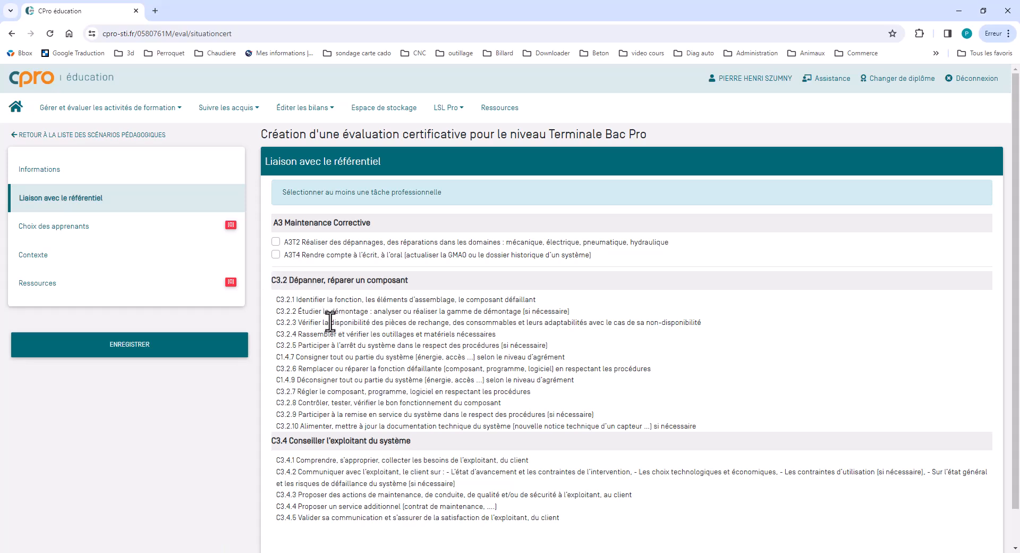
{"action": "left_click", "coordinate": [275, 242]}
{"action": "left_click", "coordinate": [275, 254]}
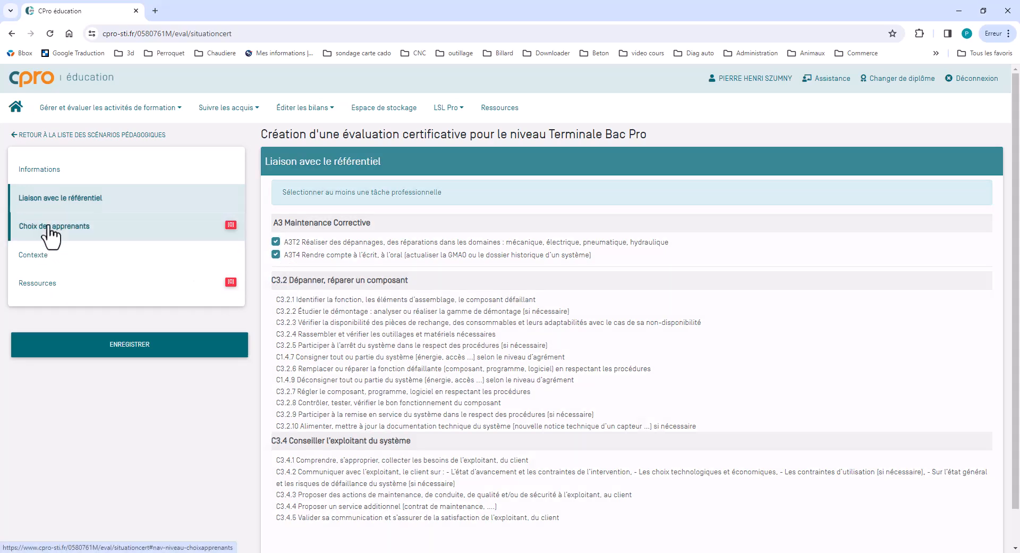
- Select the eighth learner in the TMSPC list for the evaluation and go on to its context section
{"action": "left_click", "coordinate": [38, 228]}
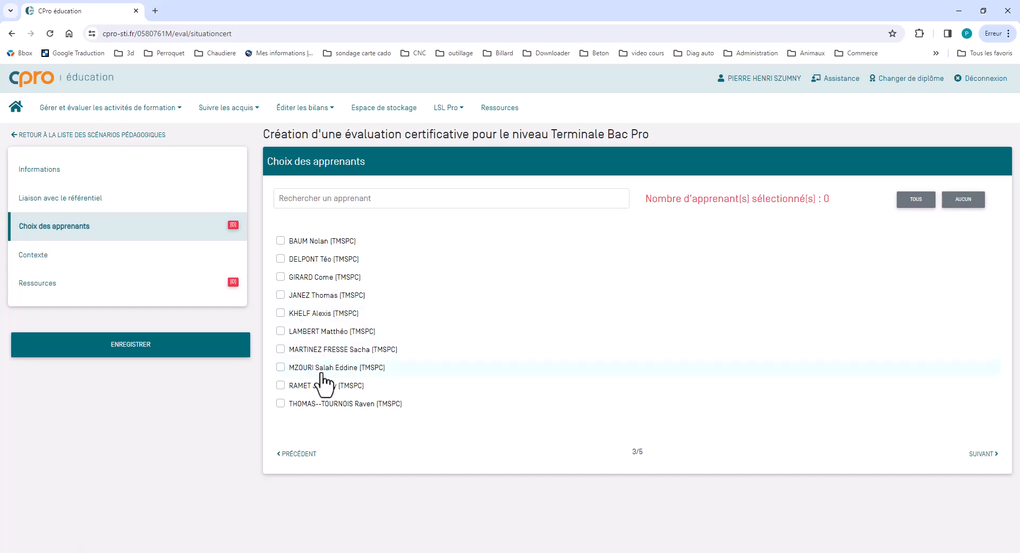
{"action": "left_click", "coordinate": [279, 369]}
{"action": "left_click", "coordinate": [137, 266]}
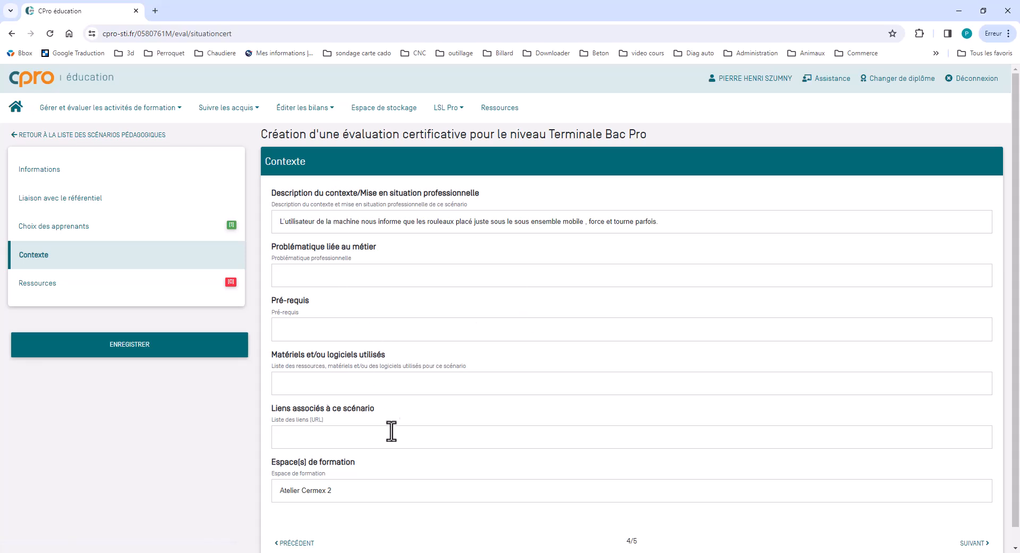
- Go to the evaluation's resources without attaching any files and save the certificative evaluation
{"action": "left_click", "coordinate": [52, 287]}
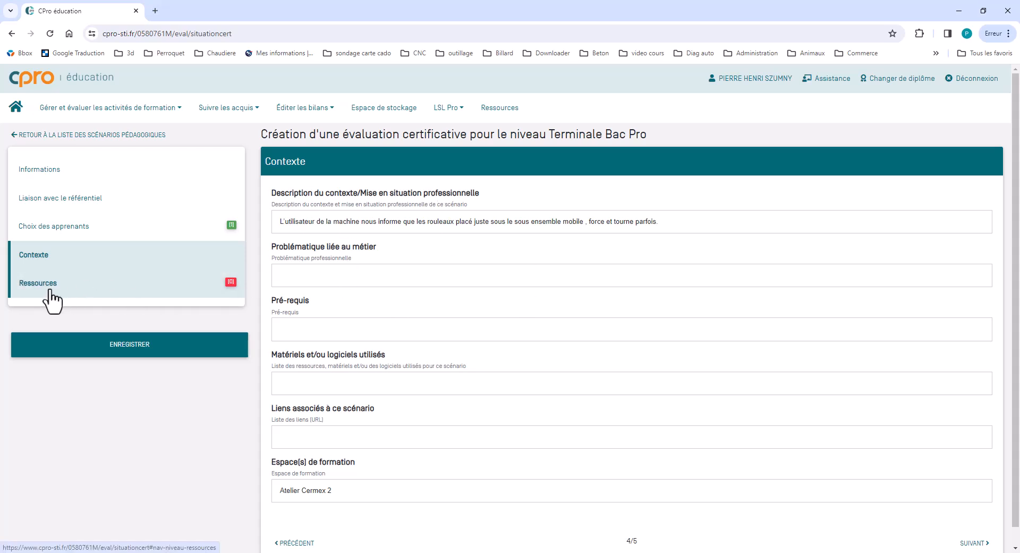
{"action": "left_click", "coordinate": [51, 290]}
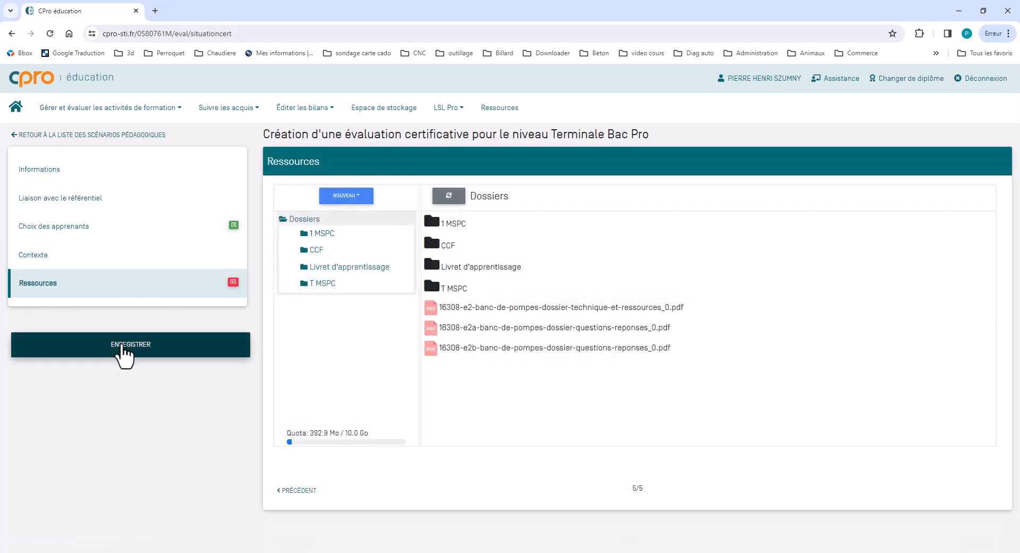
{"action": "left_click", "coordinate": [158, 353]}
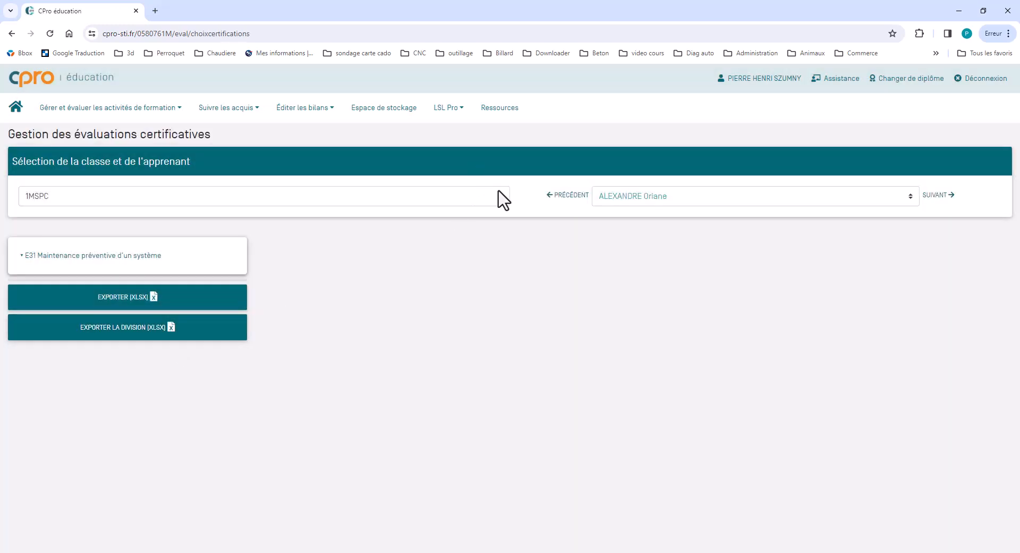
- Open the E32a Réparation grid, under E32 Maintenance corrective, for the eighth learner of the TMSPC class
{"action": "left_click", "coordinate": [501, 196]}
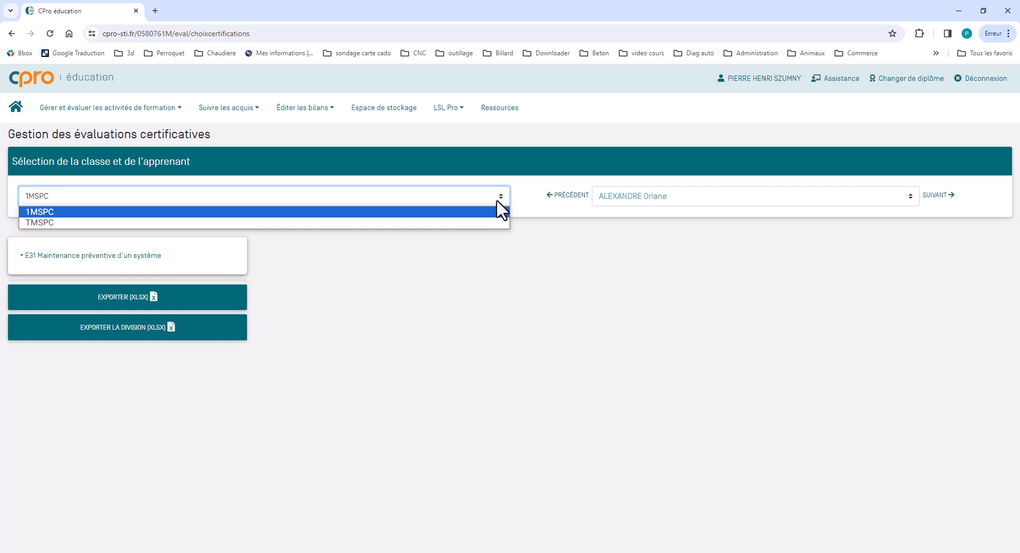
{"action": "left_click", "coordinate": [475, 222]}
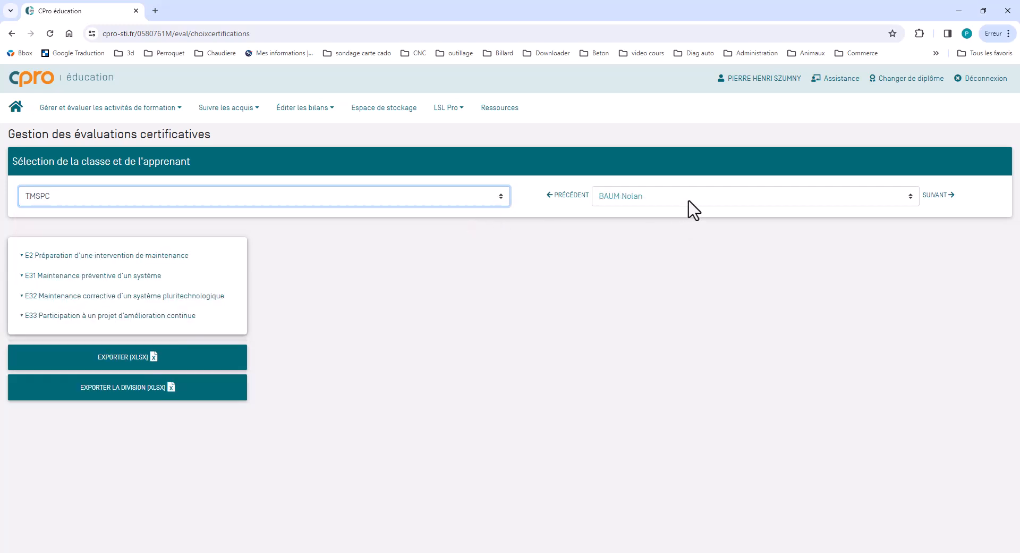
{"action": "left_click", "coordinate": [688, 200]}
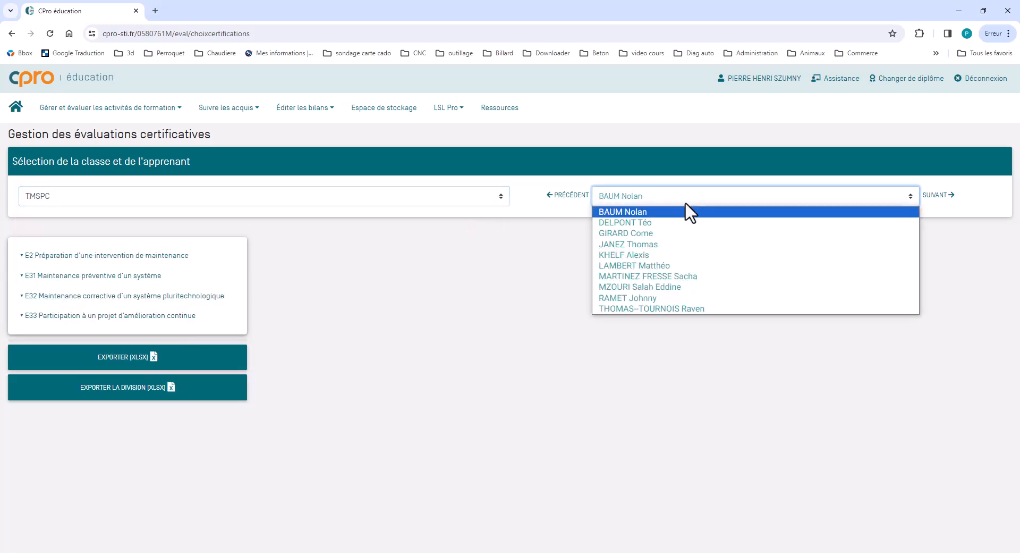
{"action": "left_click", "coordinate": [660, 290]}
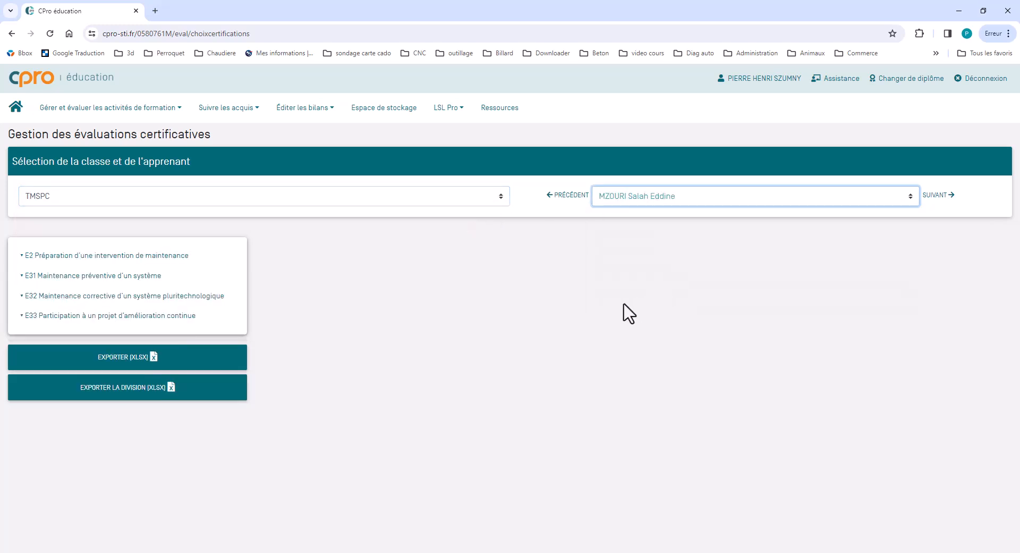
{"action": "left_click", "coordinate": [22, 298]}
{"action": "left_click", "coordinate": [38, 318]}
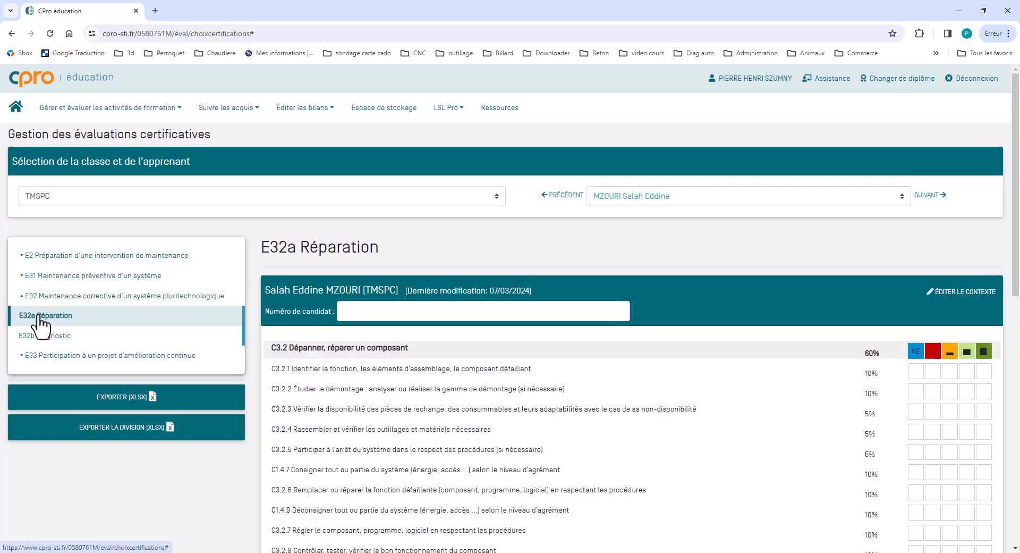
- Examine the E32a Réparation grid from the C3.2 and C3.4 criteria down to the commission members, and leave it for the home page
{"action": "scroll", "coordinate": [670, 348], "scroll_direction": "down", "scroll_amount": 8}
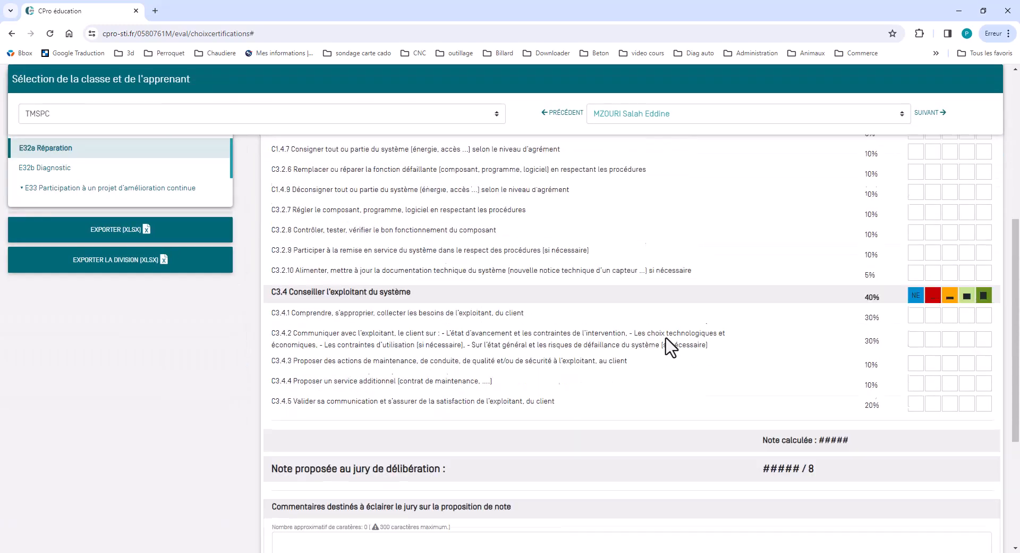
{"action": "scroll", "coordinate": [670, 344], "scroll_direction": "down", "scroll_amount": 2}
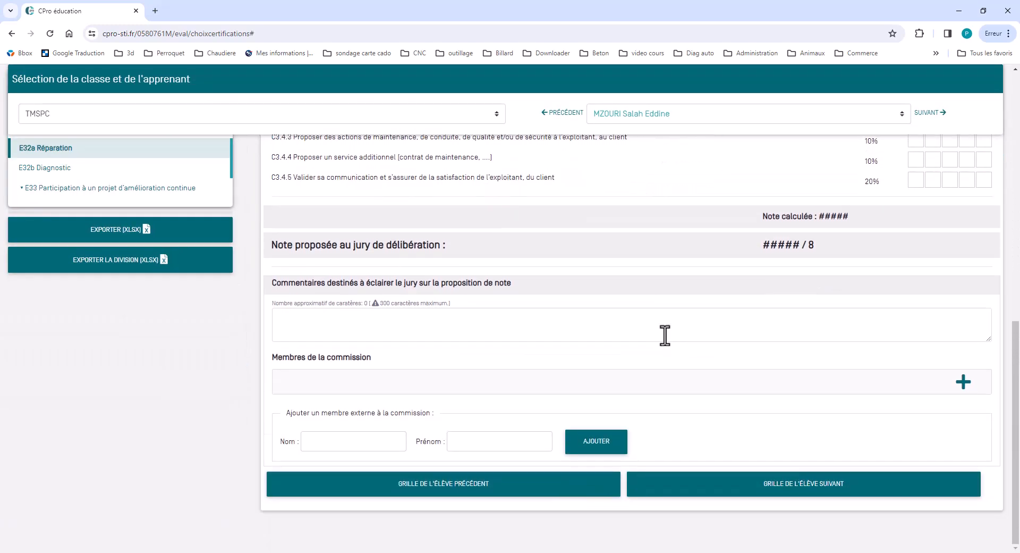
{"action": "scroll", "coordinate": [616, 339], "scroll_direction": "up", "scroll_amount": 12}
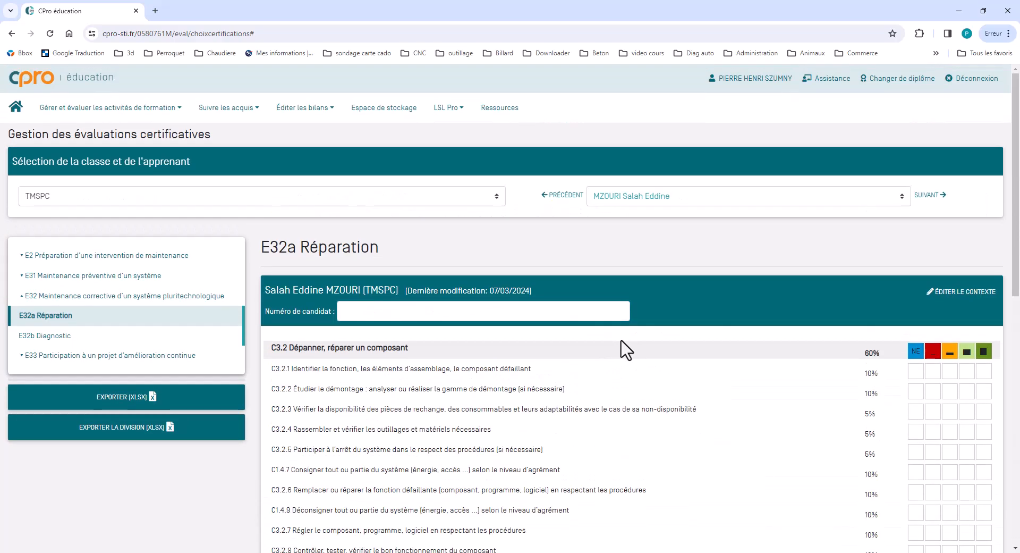
{"action": "scroll", "coordinate": [560, 341], "scroll_direction": "down", "scroll_amount": 8}
{"action": "scroll", "coordinate": [628, 351], "scroll_direction": "down", "scroll_amount": 4}
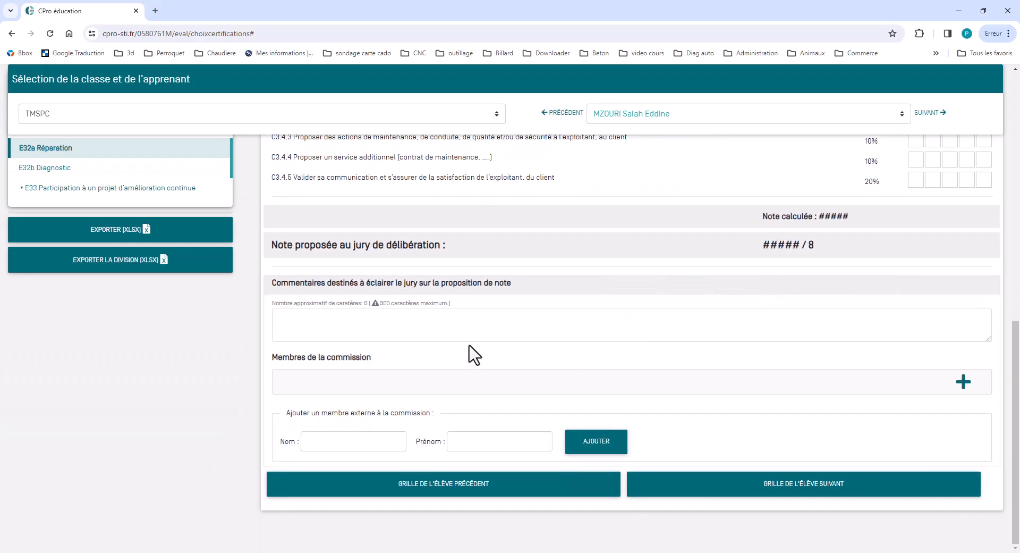
{"action": "scroll", "coordinate": [477, 370], "scroll_direction": "up", "scroll_amount": 15}
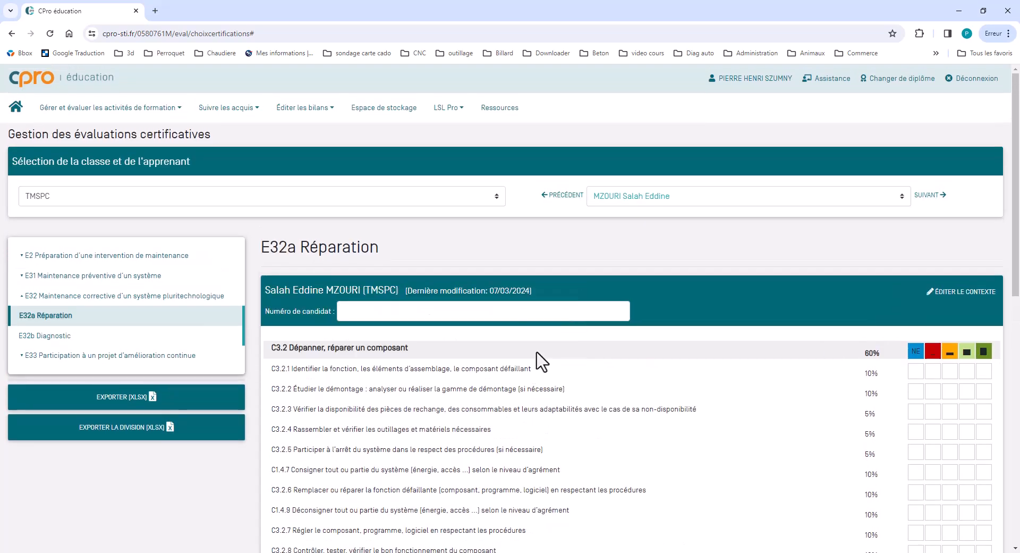
{"action": "left_click", "coordinate": [17, 108]}
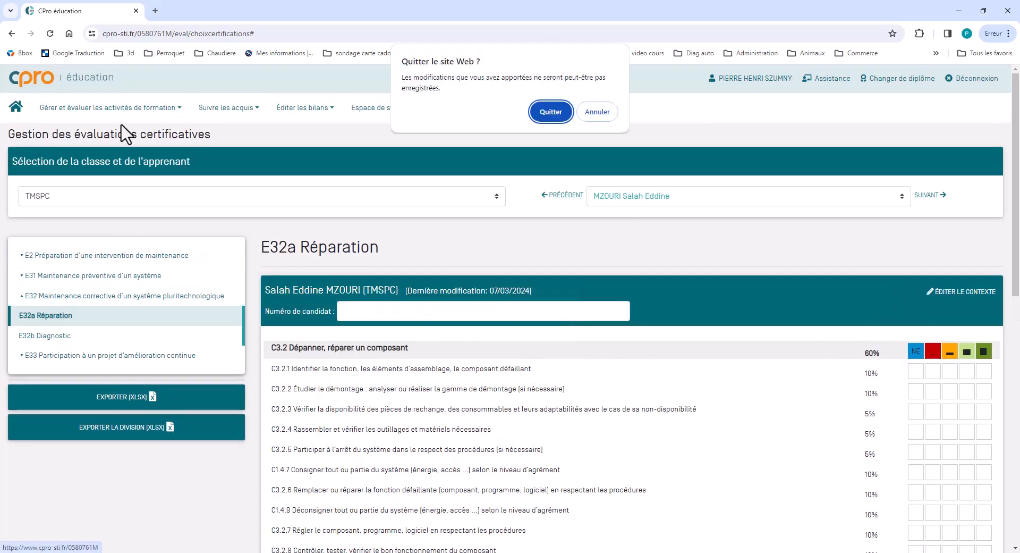
{"action": "left_click", "coordinate": [551, 112]}
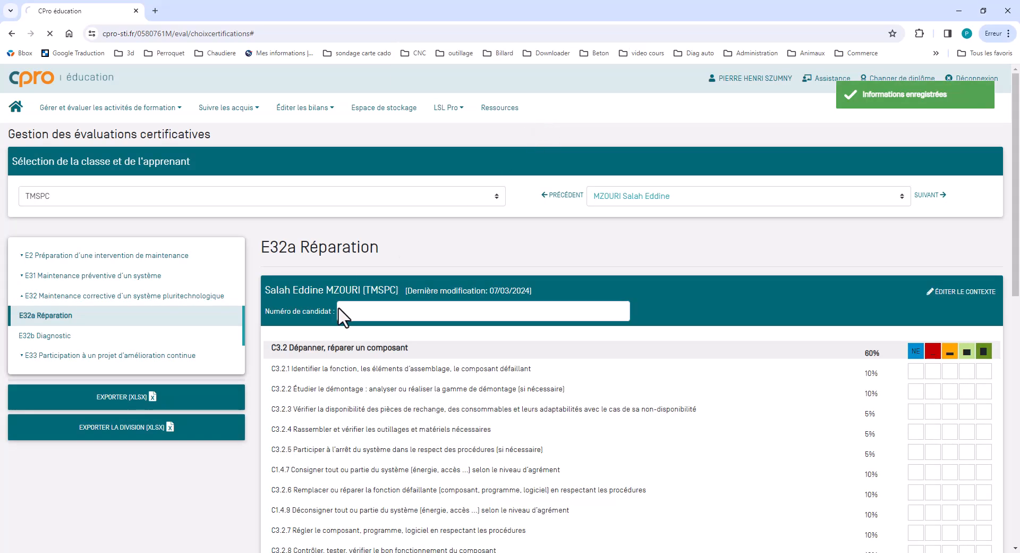